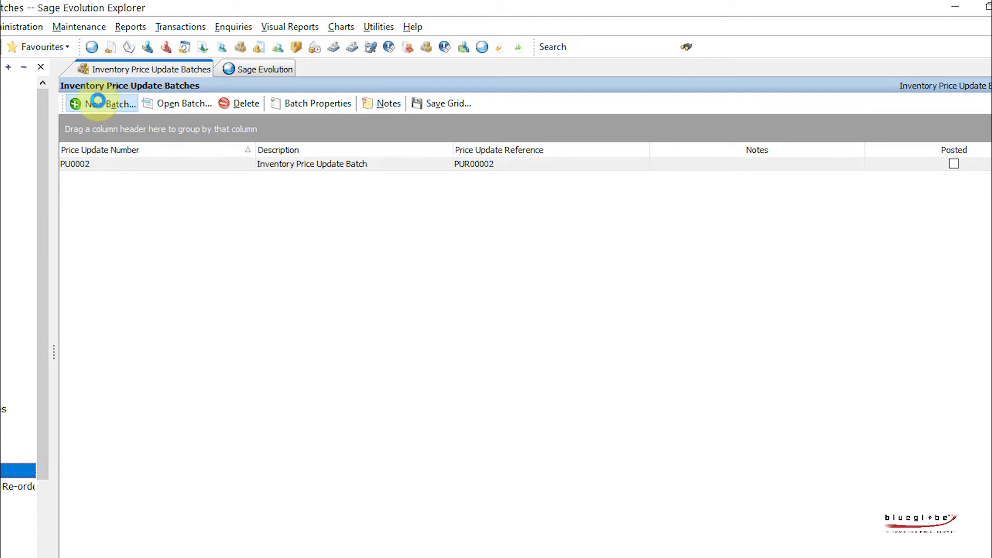
# - Start a new inventory price update batch and describe it as "Inventory Price Update Batch Date"
pyautogui.click(99, 104)
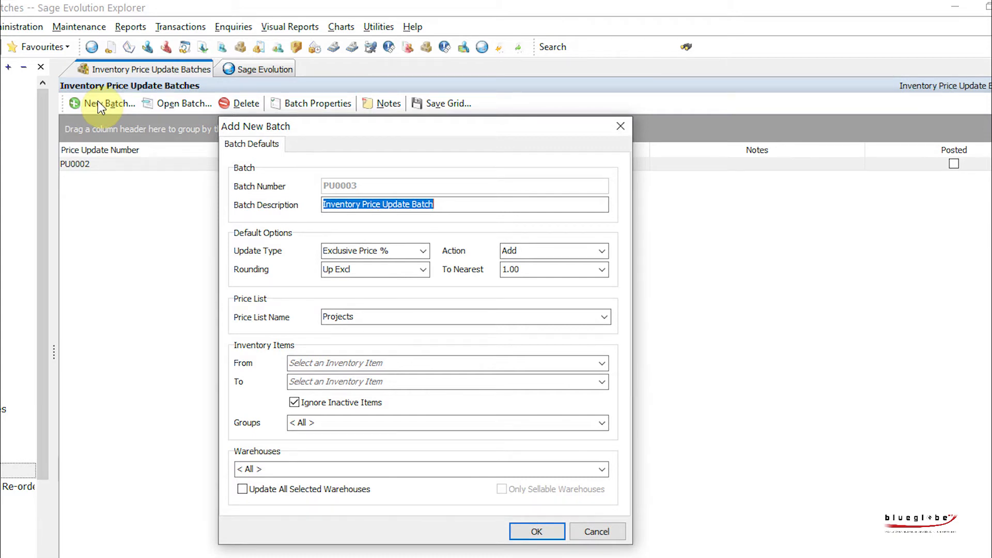
pyautogui.click(465, 203)
pyautogui.write('Date')
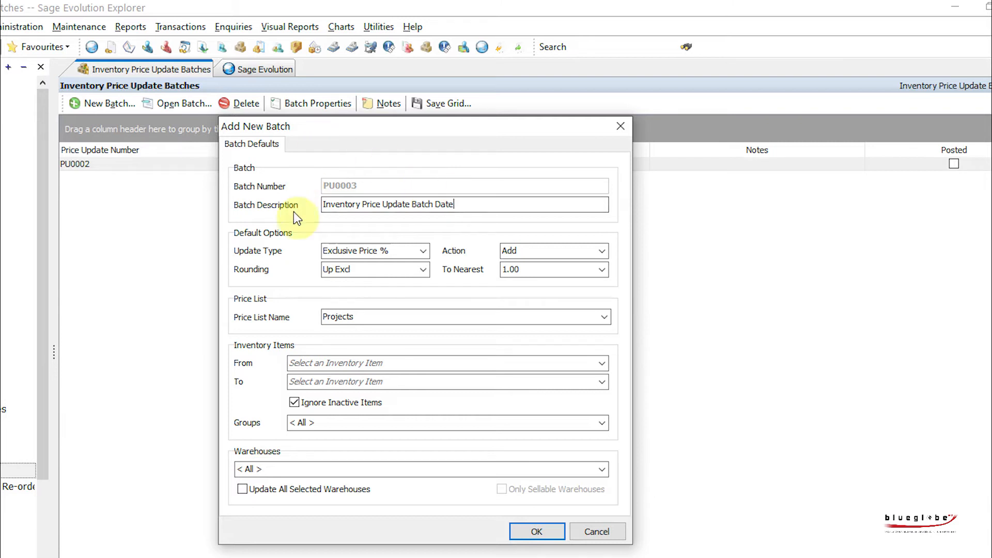
# - Set the batch's default update type to Exclusive Price %, its action to Add and its rounding to Up Excl
pyautogui.click(424, 251)
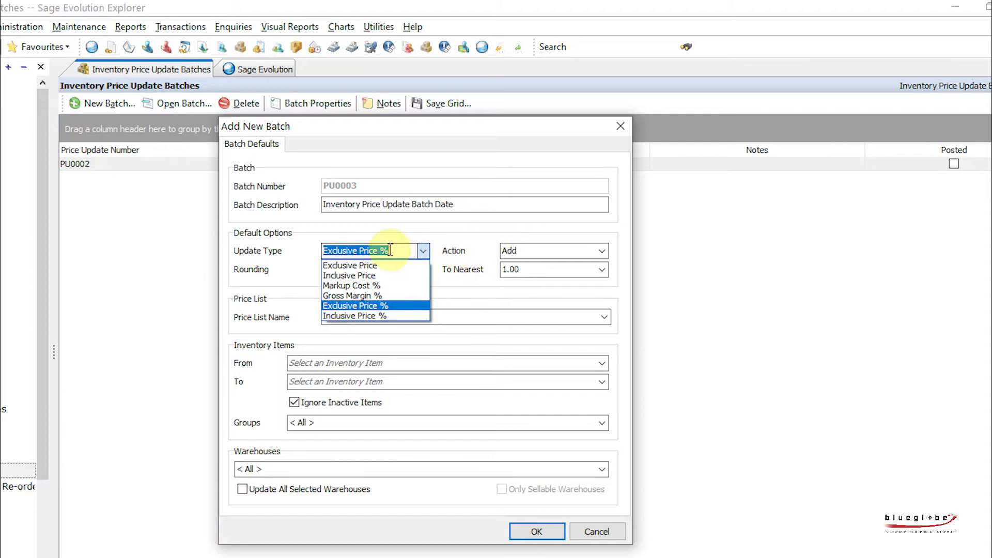
pyautogui.click(388, 250)
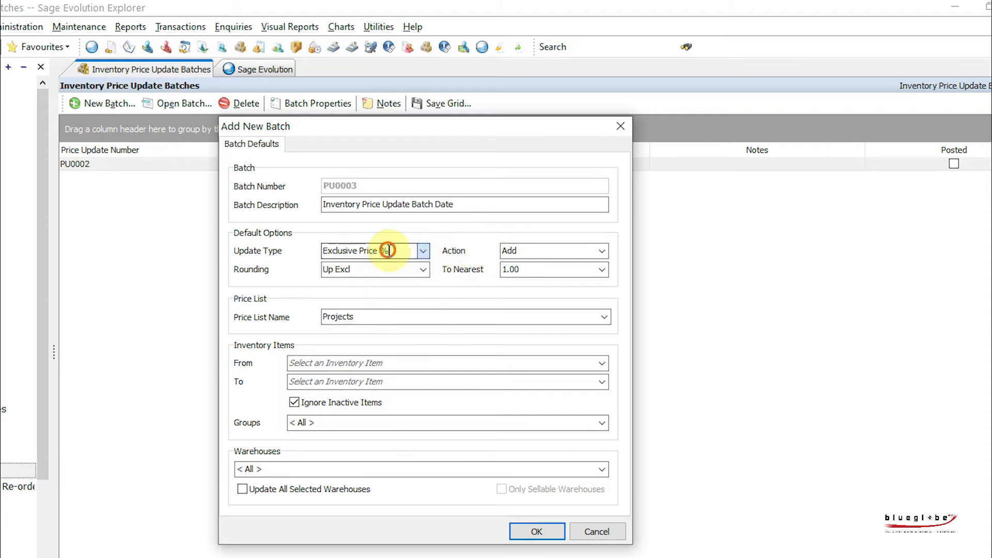
pyautogui.click(604, 249)
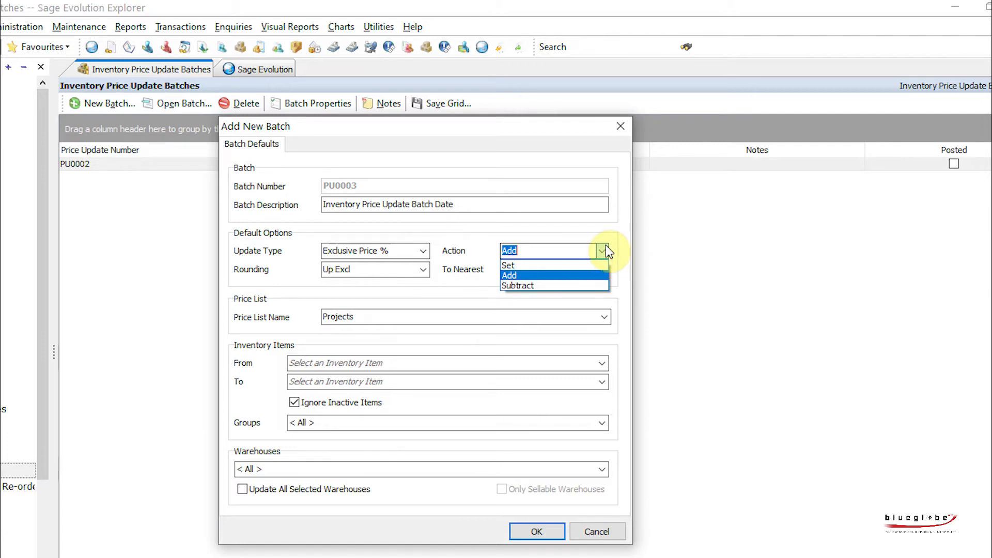
pyautogui.click(516, 276)
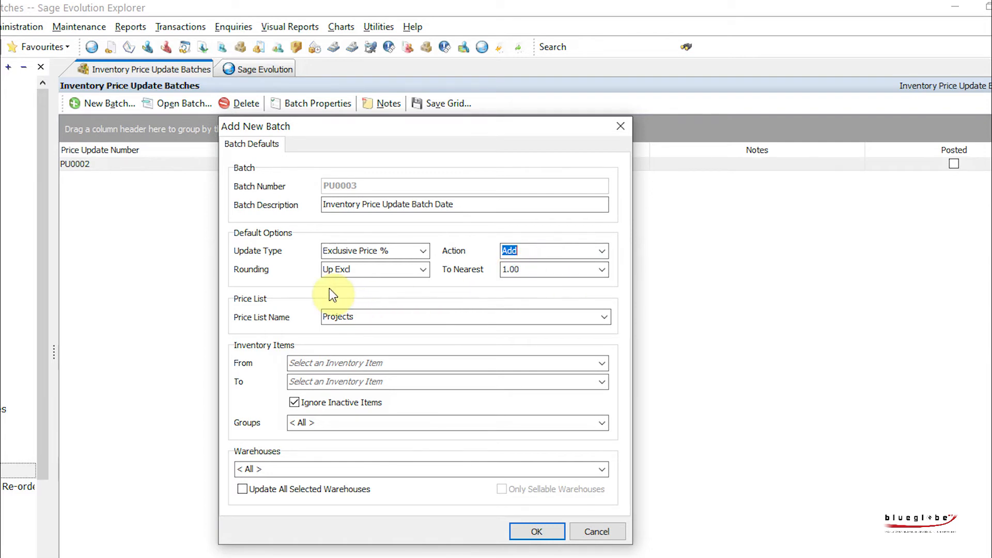
pyautogui.click(425, 269)
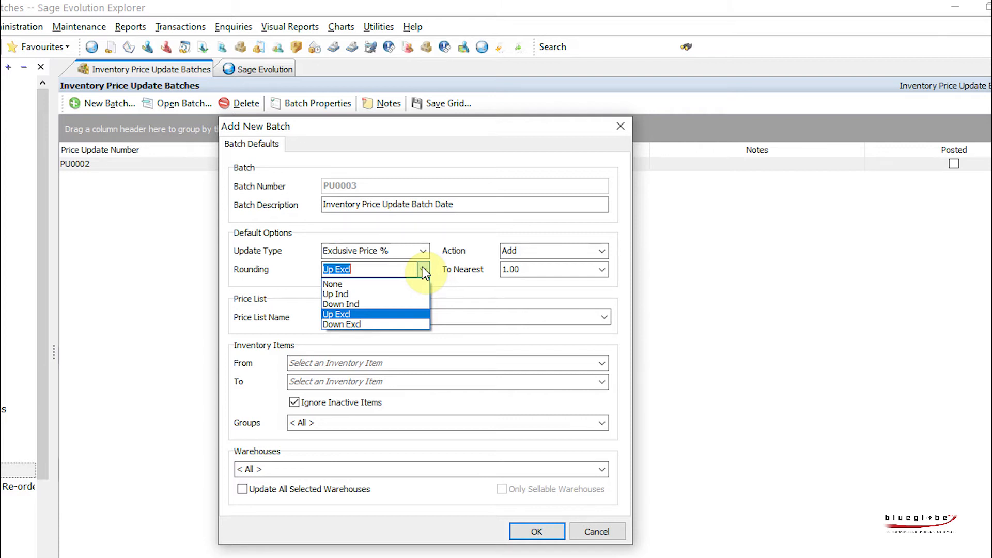
pyautogui.click(361, 316)
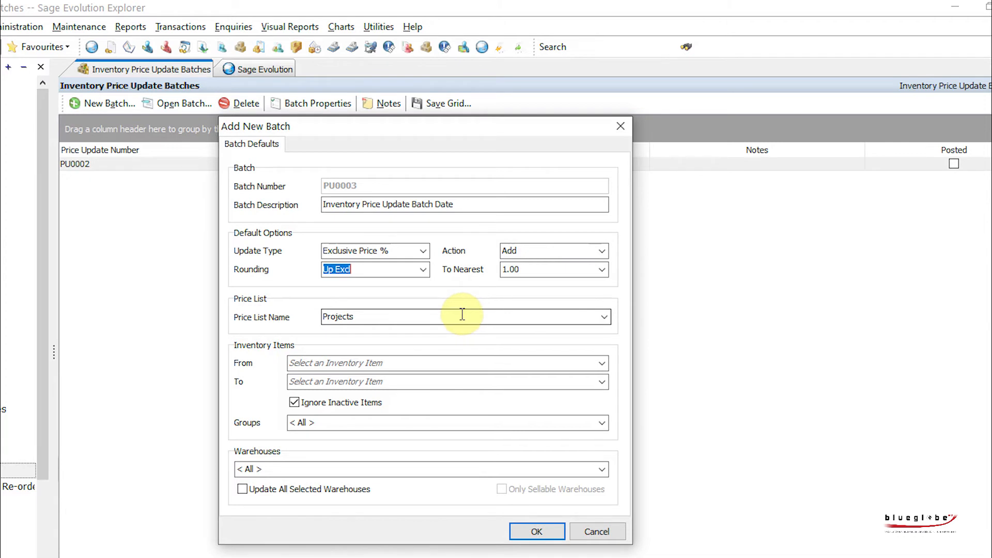
# - Choose the Projects price list for the batch and restrict its inventory groups to 002 only
pyautogui.click(604, 315)
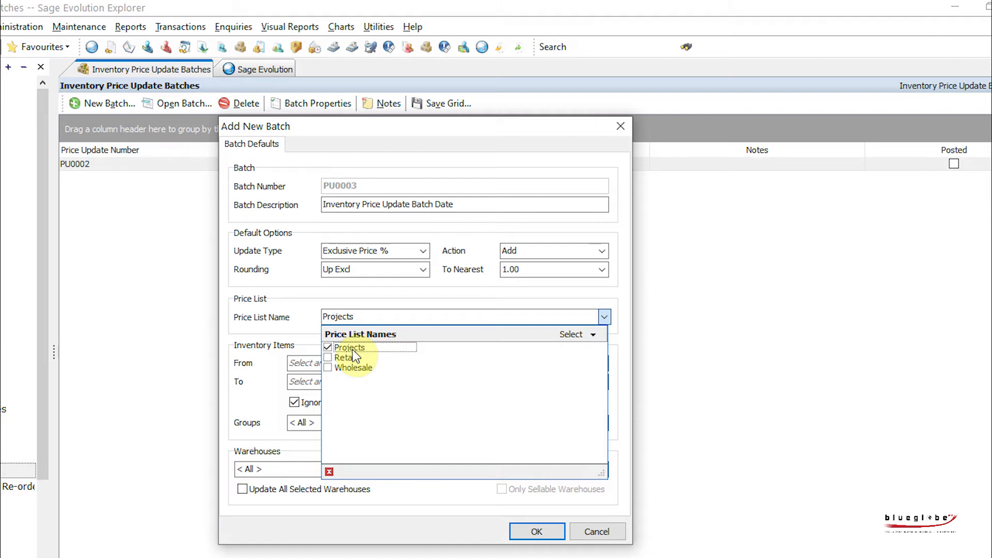
pyautogui.click(622, 397)
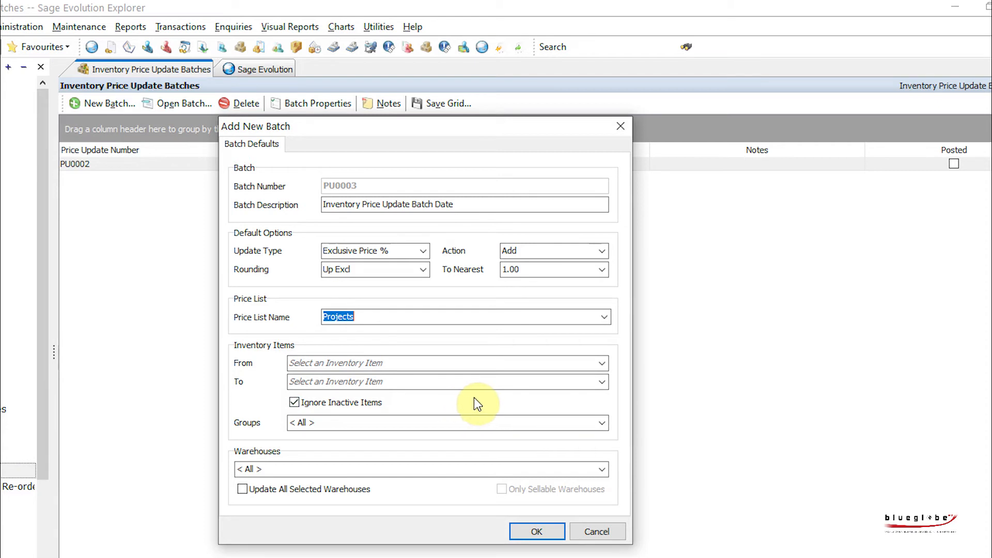
pyautogui.click(601, 423)
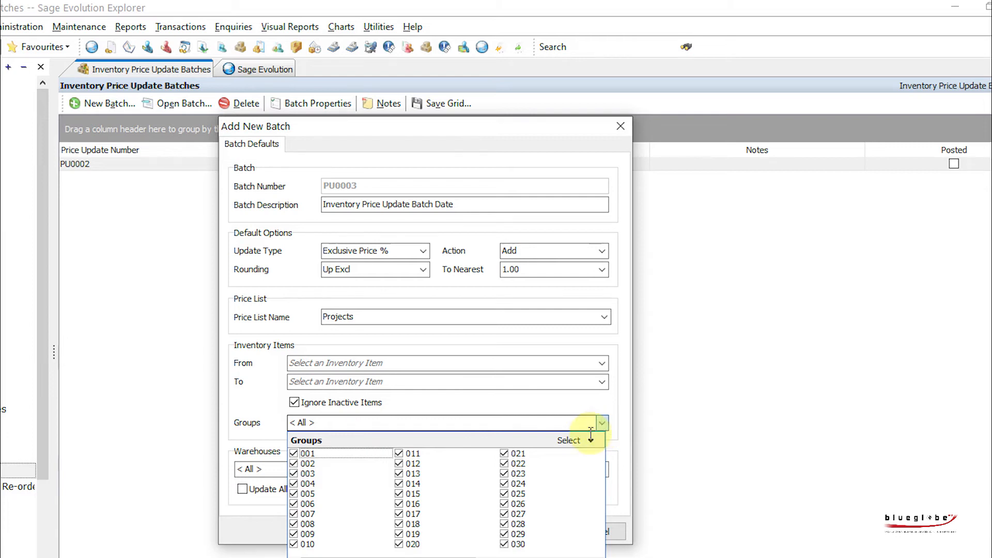
pyautogui.click(589, 439)
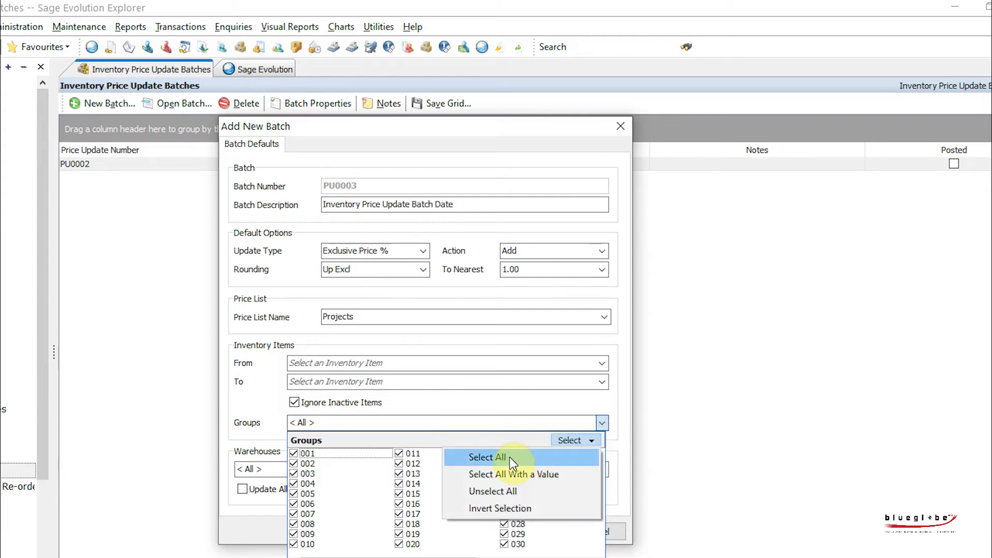
pyautogui.click(495, 490)
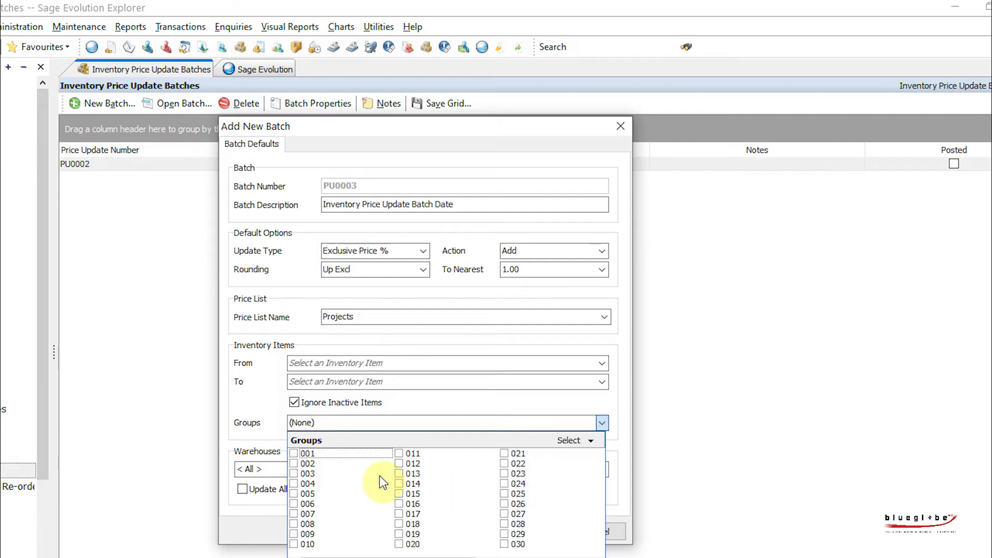
pyautogui.click(293, 465)
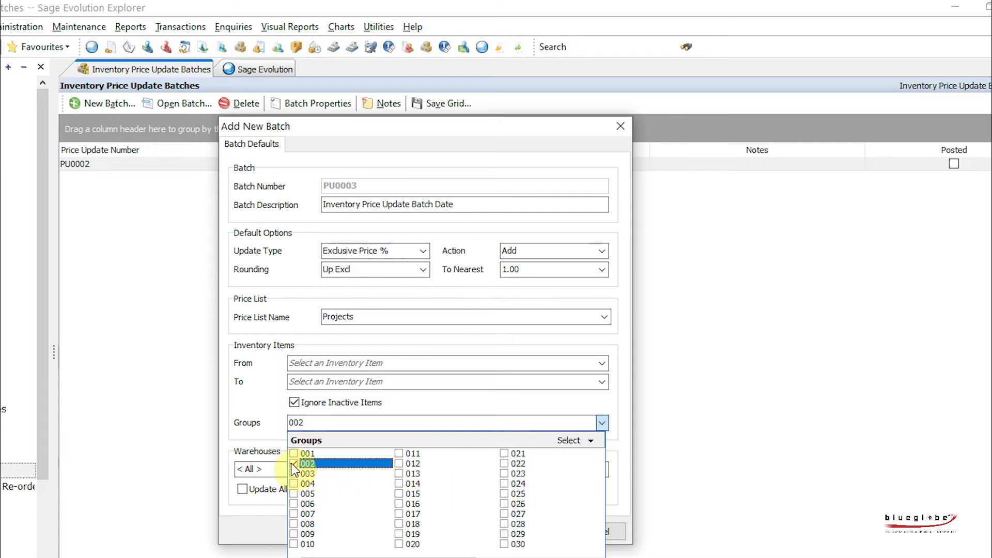
pyautogui.click(616, 449)
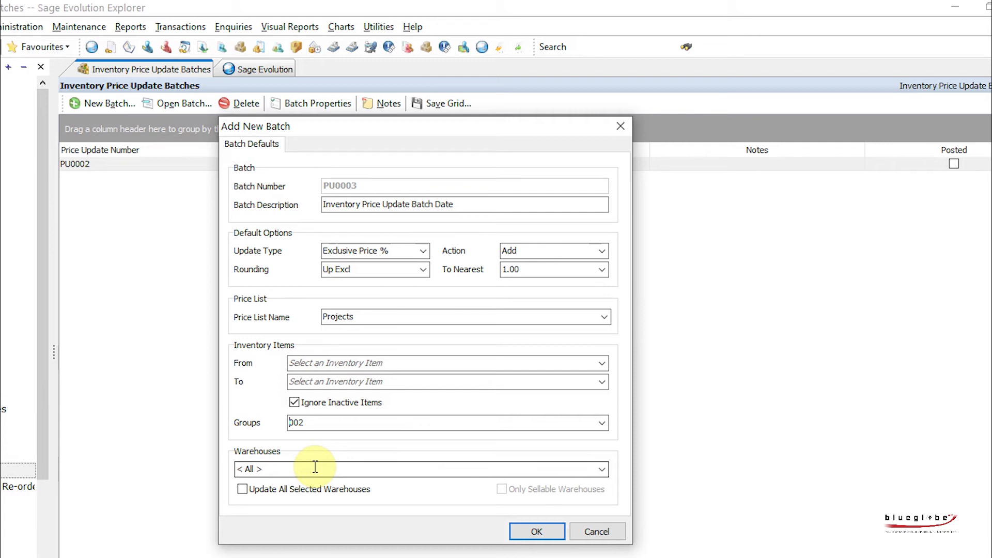
# - Enable updating all selected warehouses, limit it to sellable warehouses only, and create the batch
pyautogui.click(242, 490)
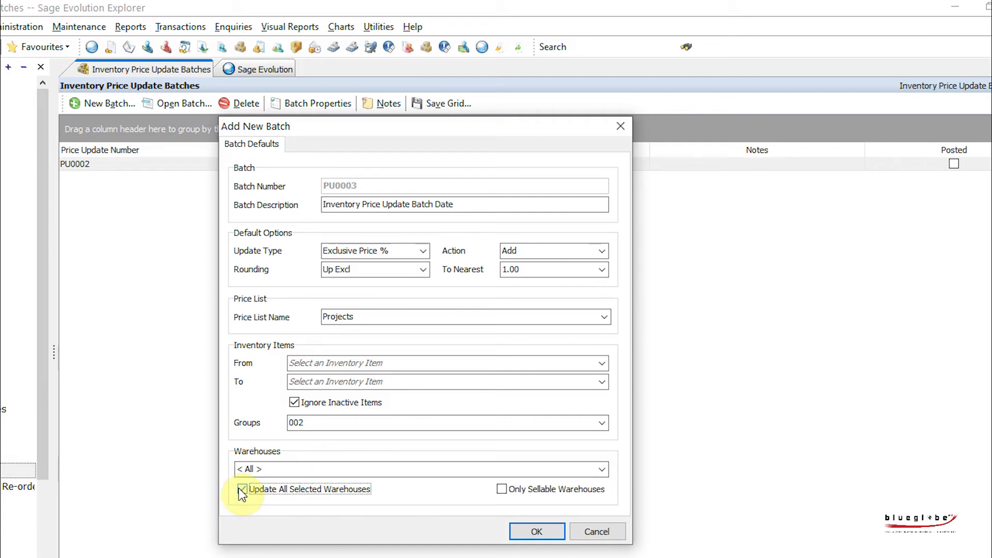
pyautogui.click(503, 488)
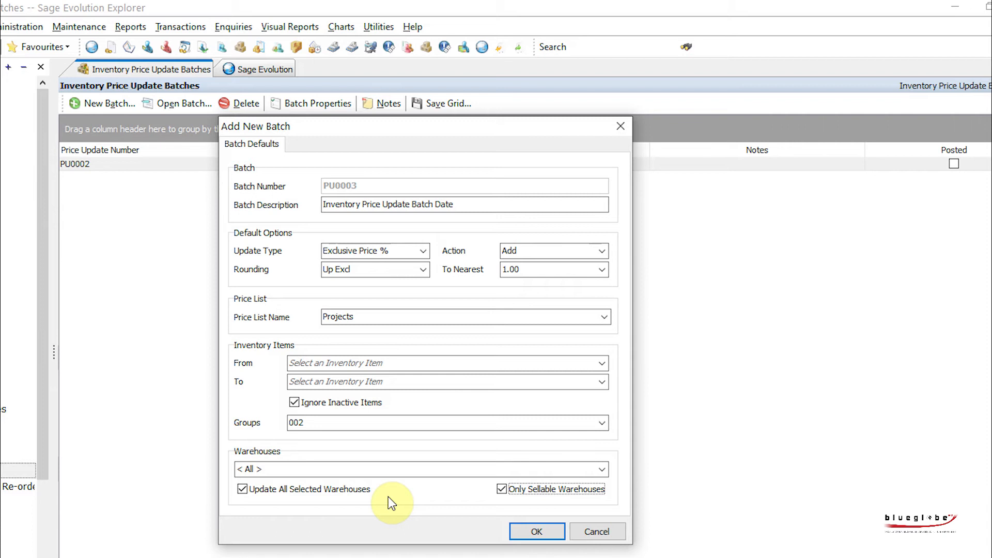
pyautogui.click(541, 530)
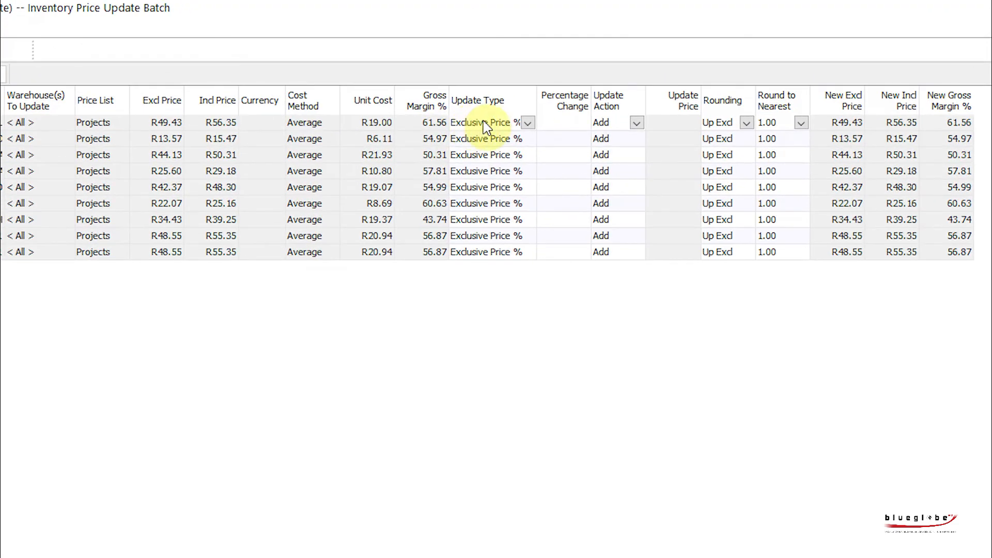
# - Set the percentage change on the first batch line to 10
pyautogui.click(571, 123)
pyautogui.write('10')
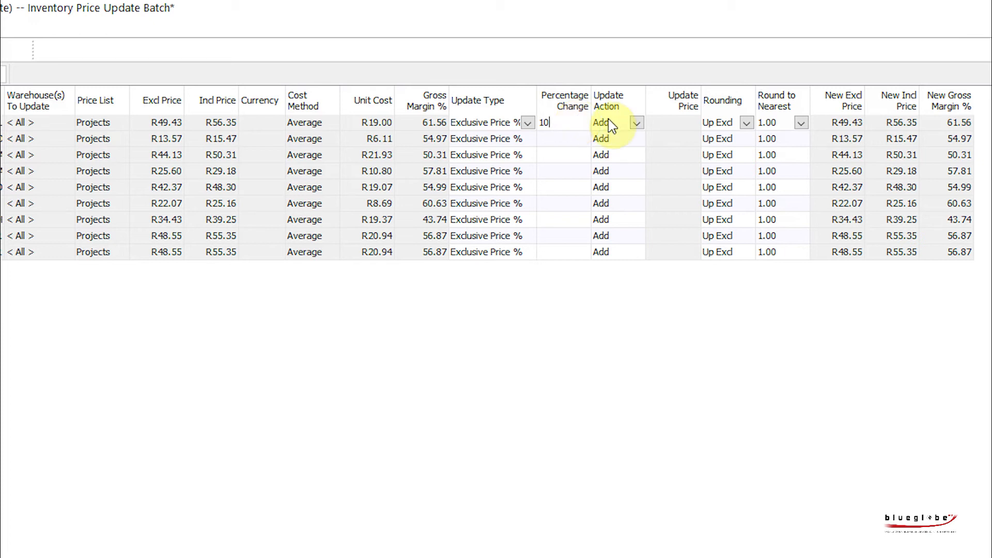
pyautogui.press('Tab')
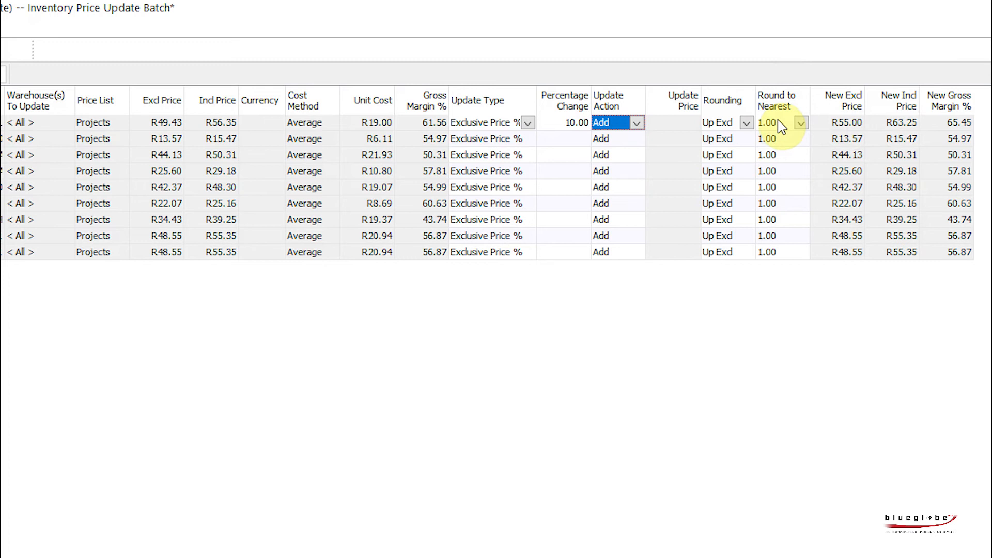
# - Copy the first line's percentage change down to every line of the batch
pyautogui.click(576, 122)
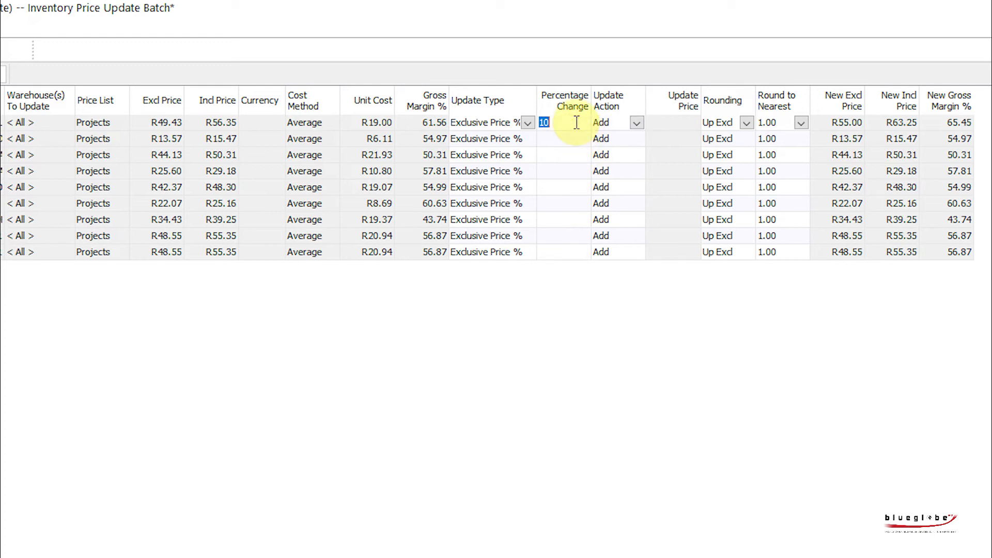
pyautogui.click(82, 28)
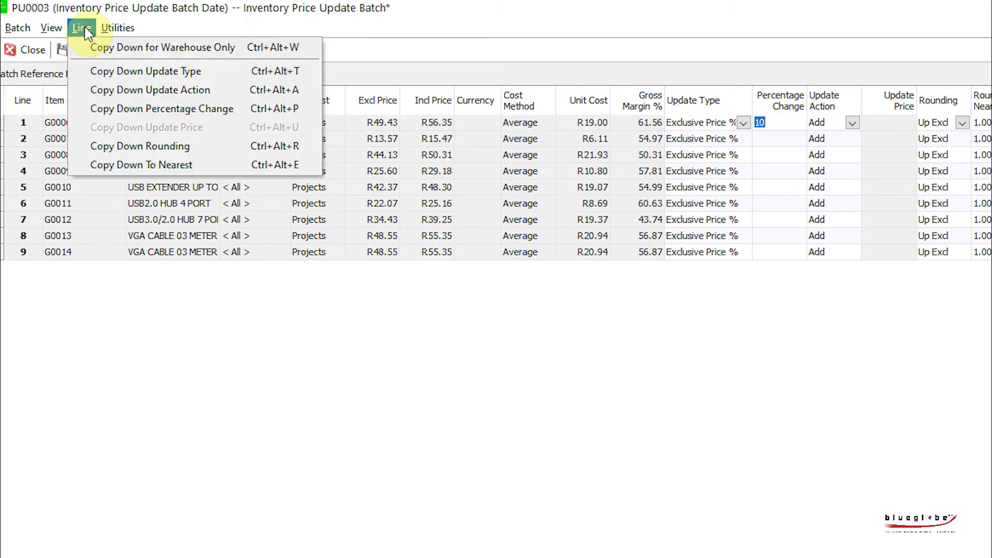
pyautogui.click(147, 110)
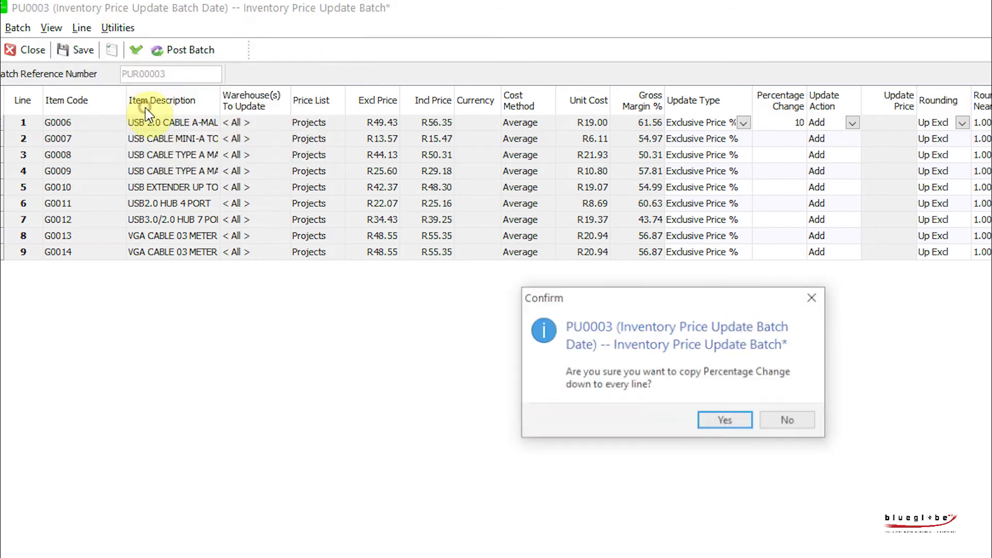
pyautogui.click(733, 419)
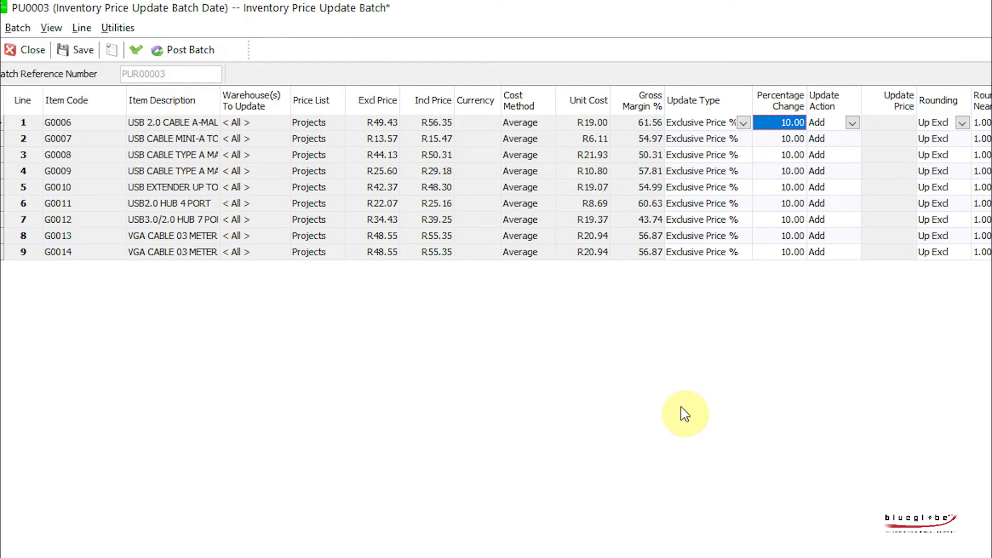
# - Validate the price update batch, then post it, saving its changes
pyautogui.click(137, 51)
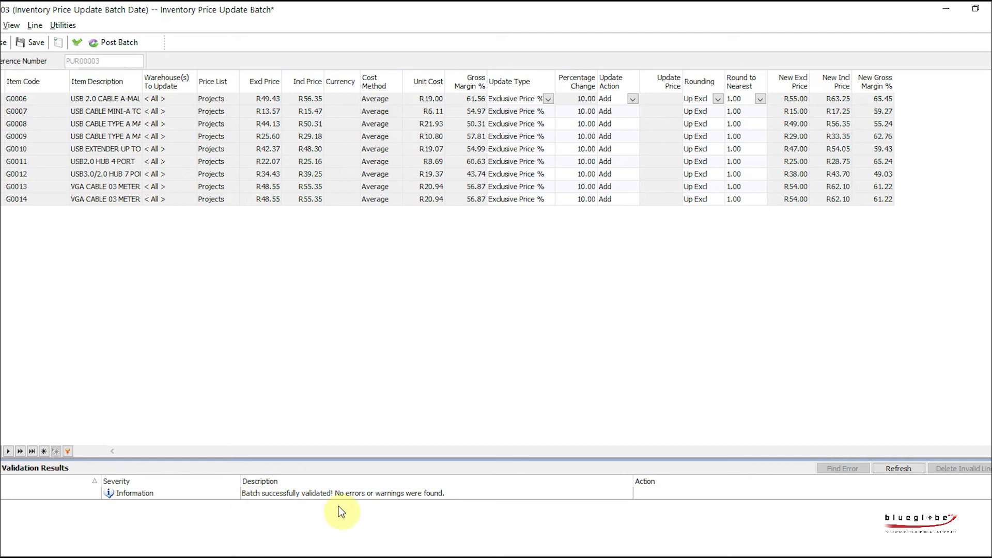
pyautogui.click(120, 43)
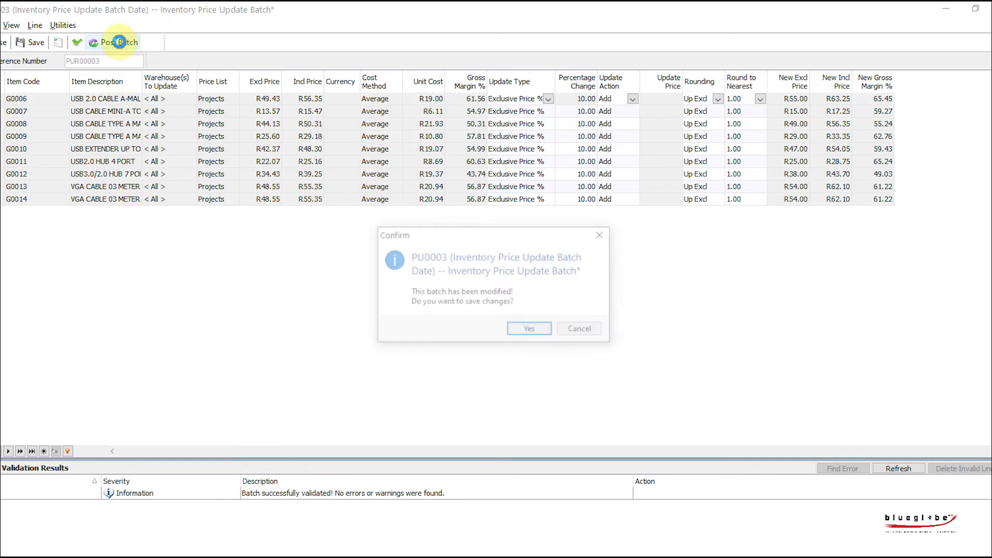
pyautogui.click(530, 331)
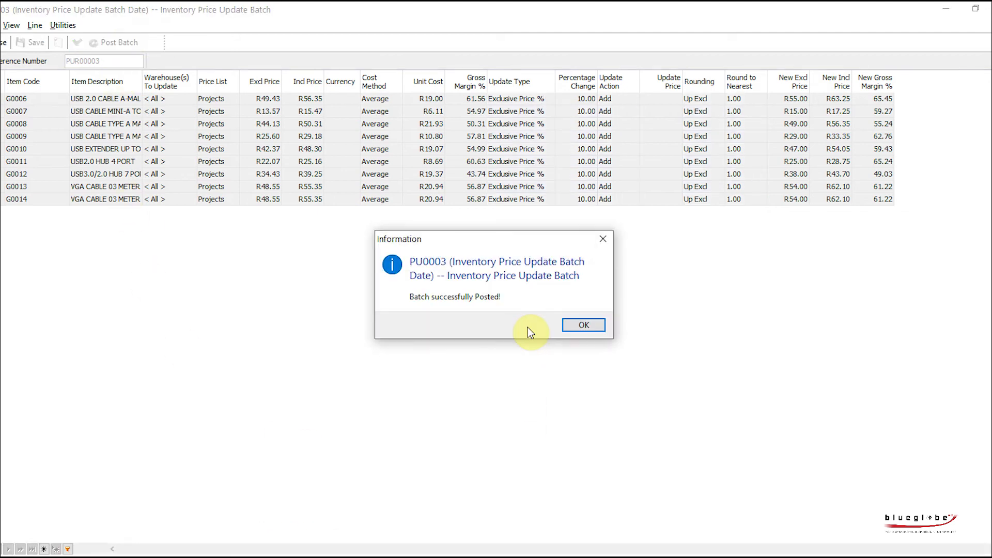
pyautogui.press('Return')
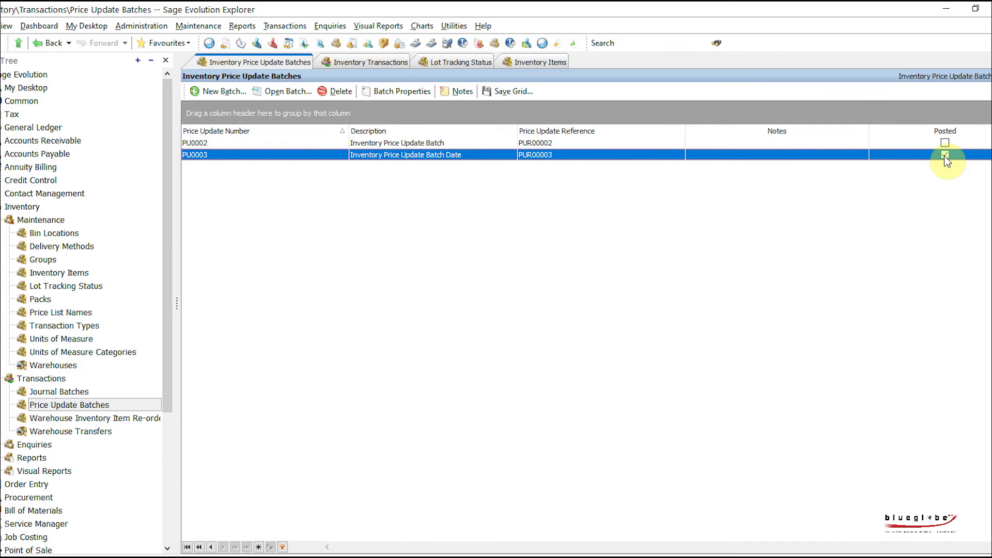
# - Open inventory item G0006 from the inventory items list and check its price list selling prices
pyautogui.doubleClick(326, 151)
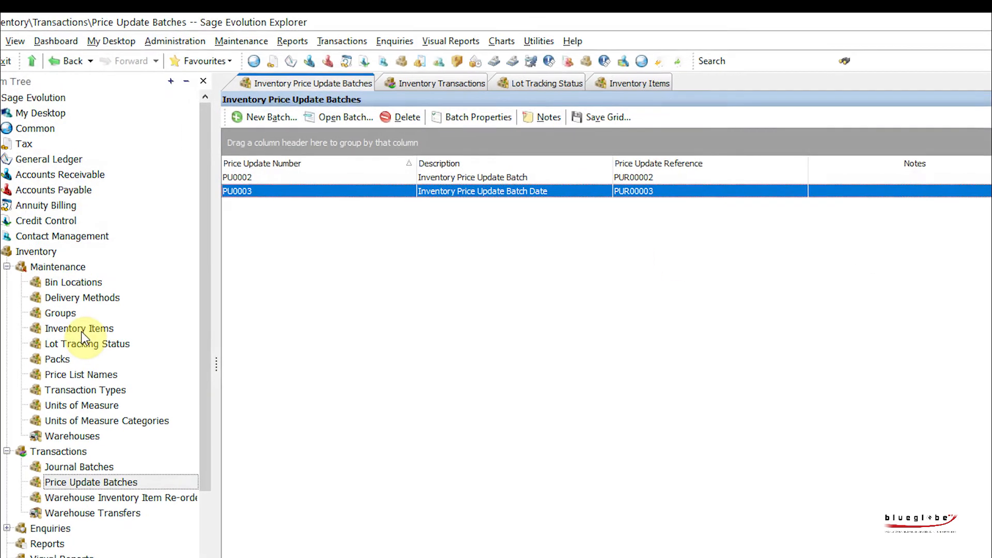
pyautogui.click(88, 328)
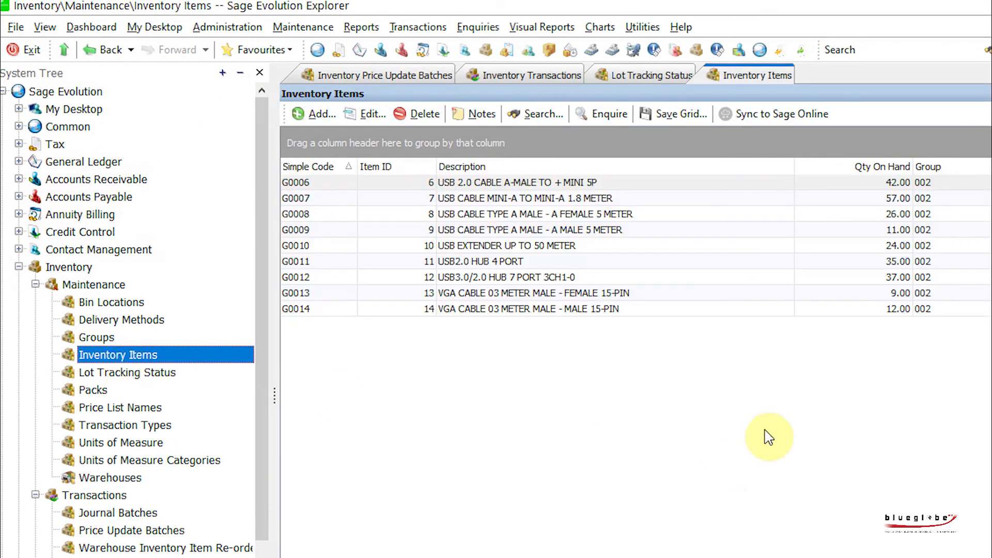
pyautogui.click(535, 183)
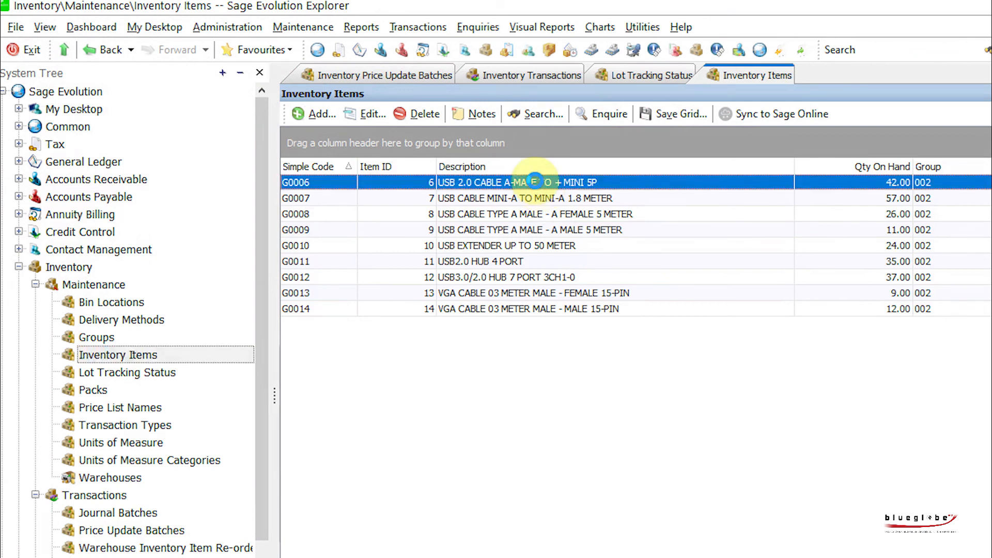
pyautogui.doubleClick(535, 182)
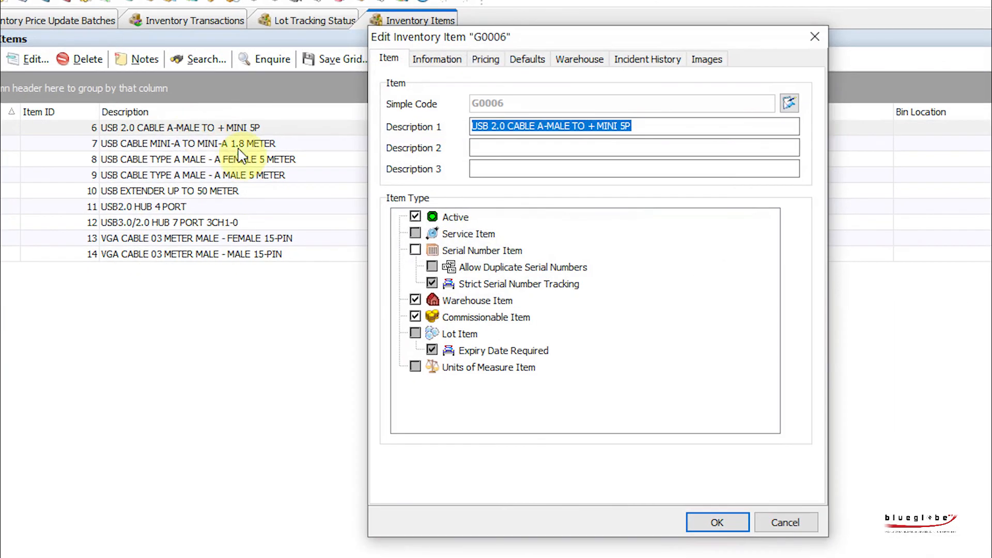
pyautogui.click(489, 58)
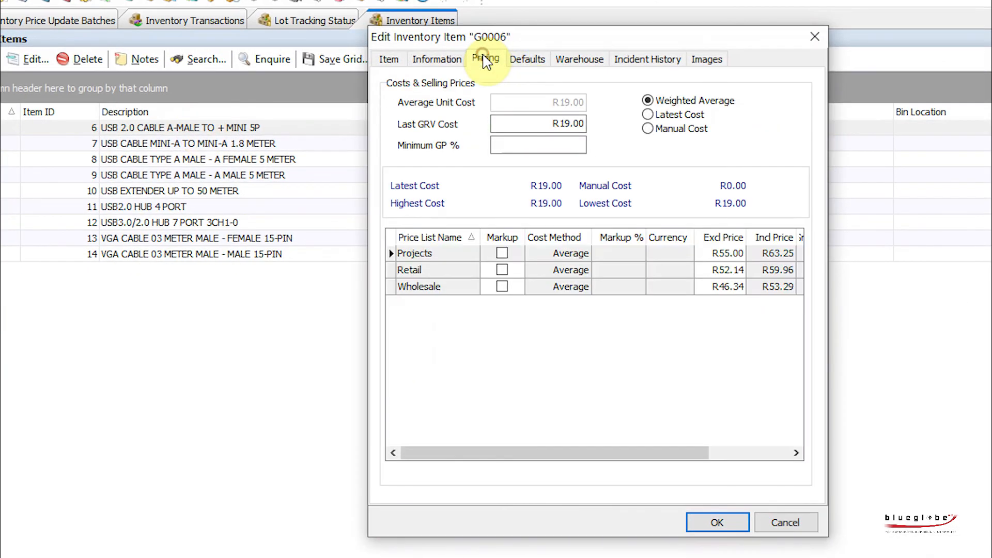